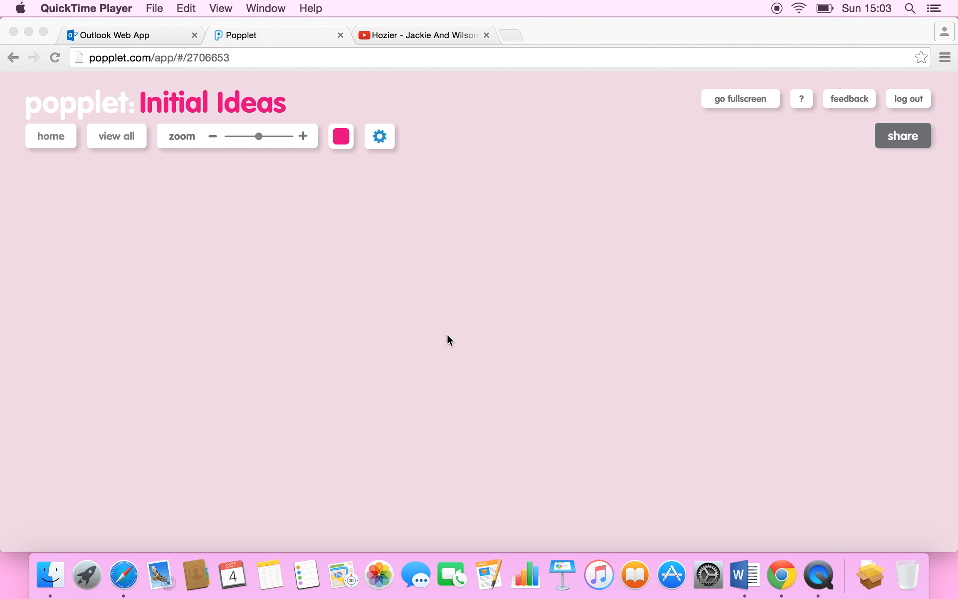
Step: Add a new popple to the empty board and give it the text "Initial Ideas"
left_click(379, 140)
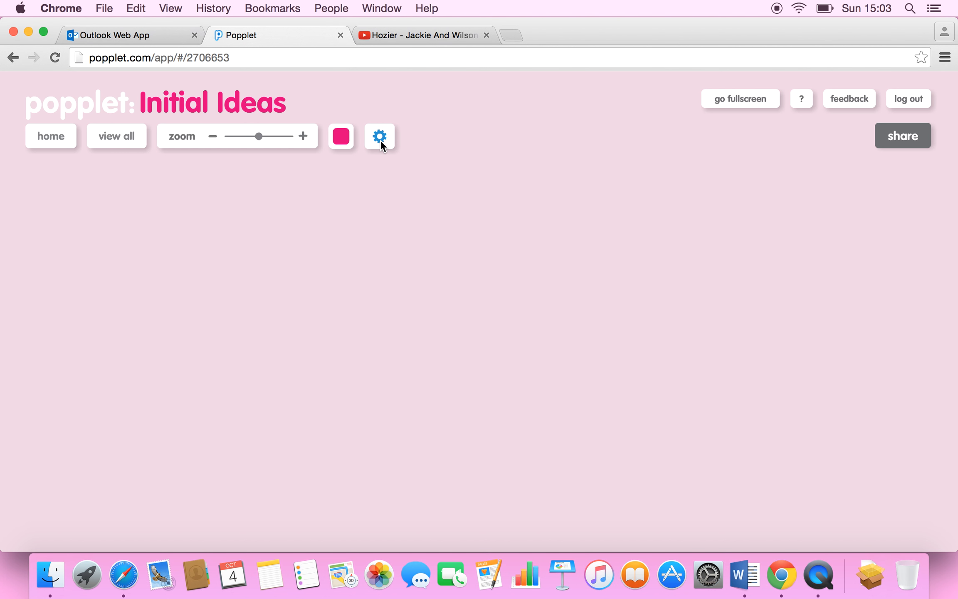
left_click(380, 140)
left_click(398, 166)
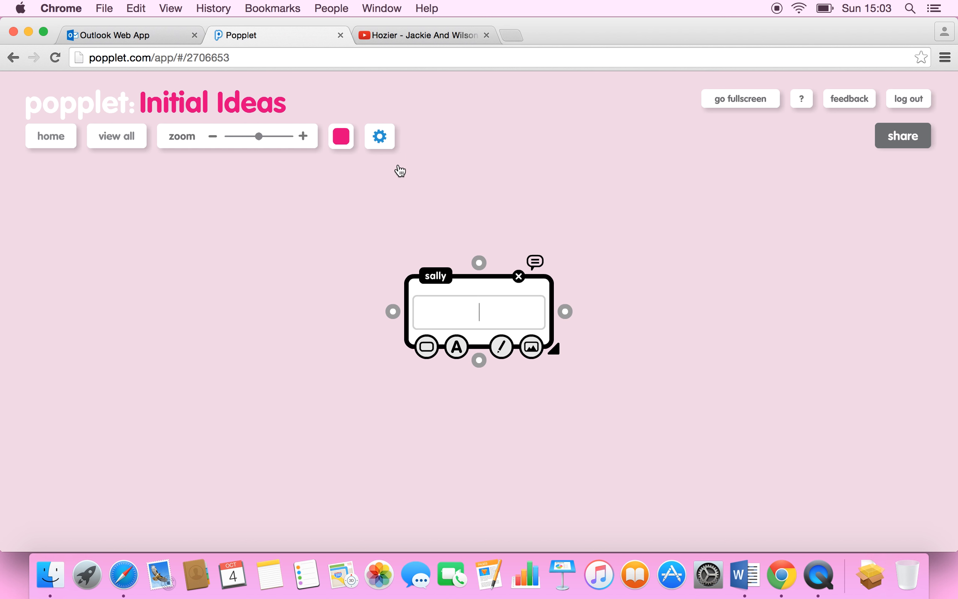
type("Initial Ideas")
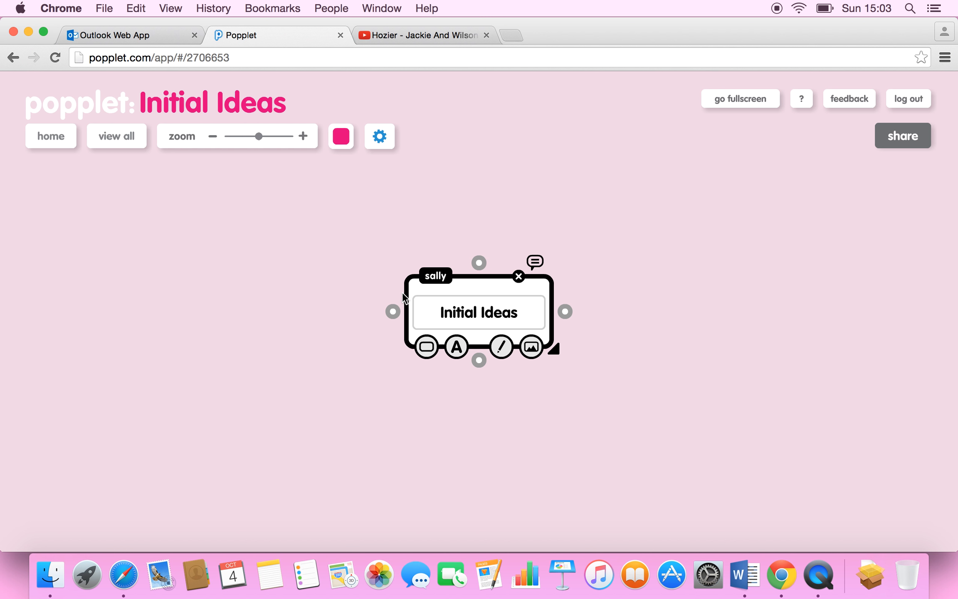
Step: Try a pink freehand scribble in the Initial Ideas popple, clear the drawing and shrink the popple back to a short box
left_click(424, 347)
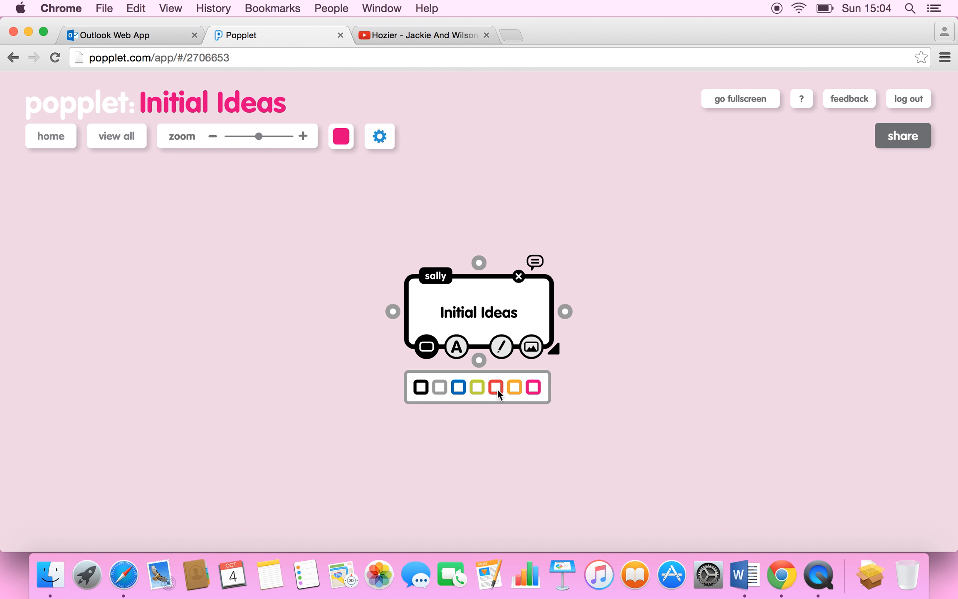
left_click(457, 347)
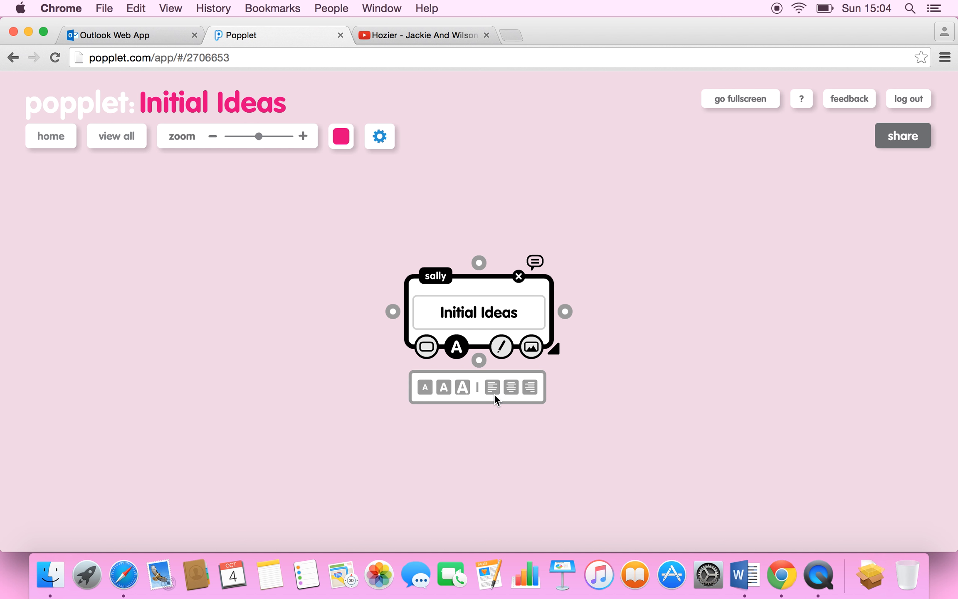
left_click(503, 348)
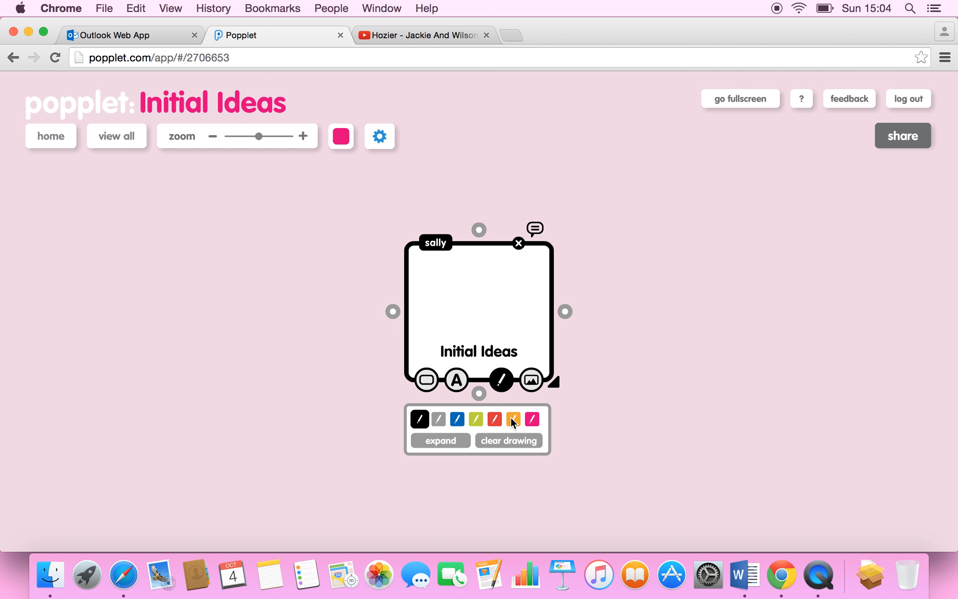
left_click(534, 419)
left_click_drag(458, 295, 497, 319)
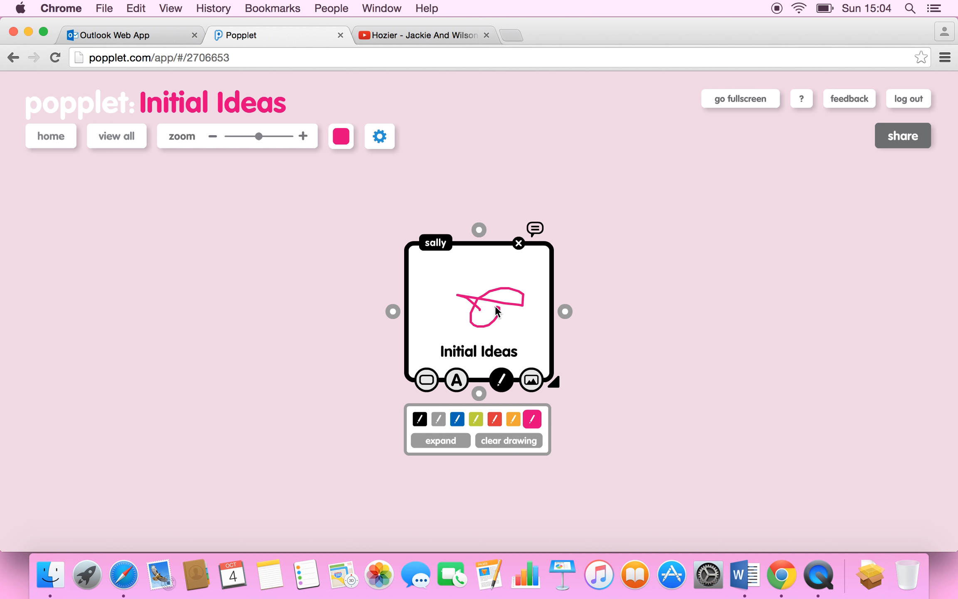
left_click(507, 442)
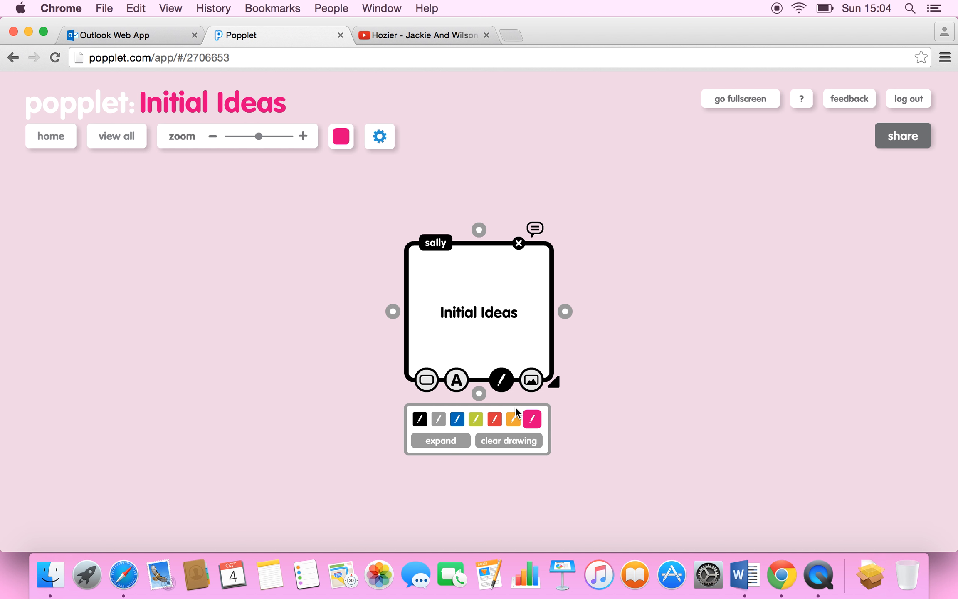
left_click(531, 381)
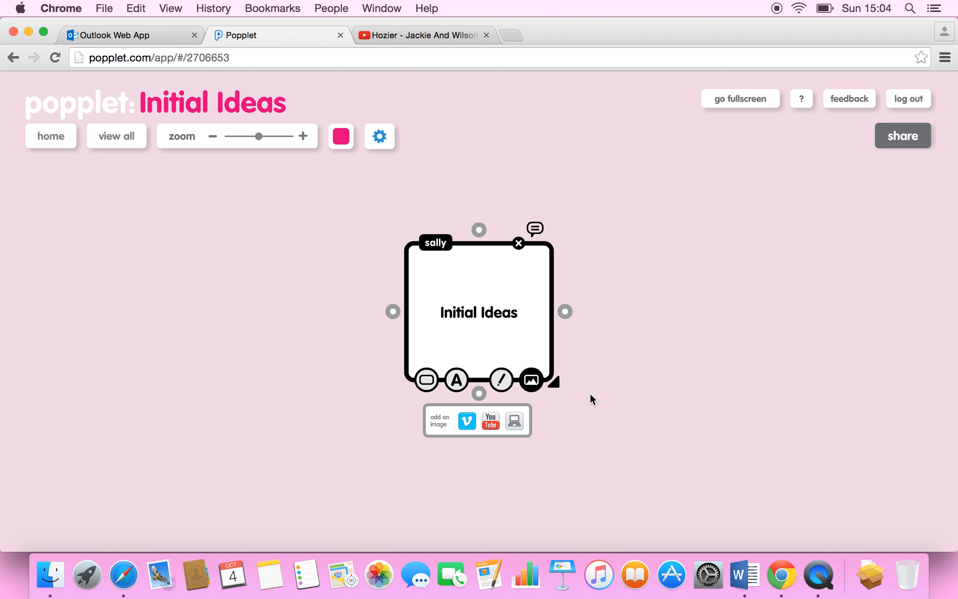
left_click_drag(554, 383, 553, 354)
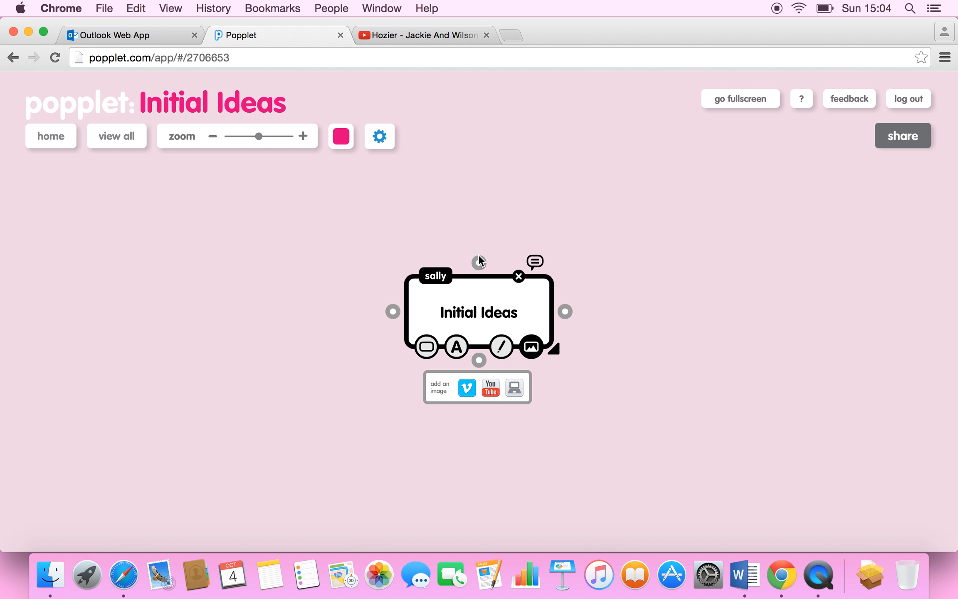
Step: Create a linked popple above Initial Ideas and give it the text "Idea 1"
left_click_drag(479, 264, 490, 211)
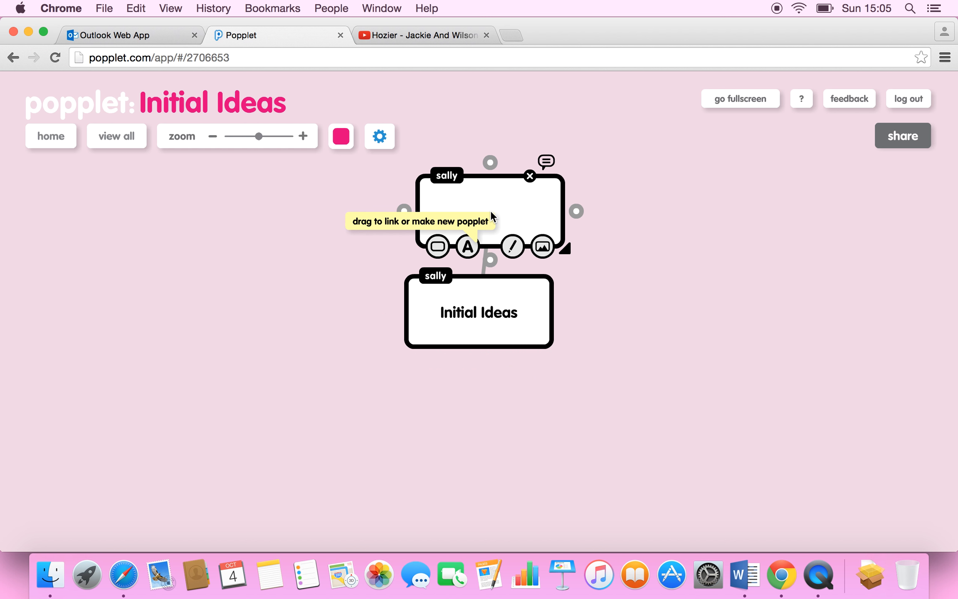
type("Idea 1")
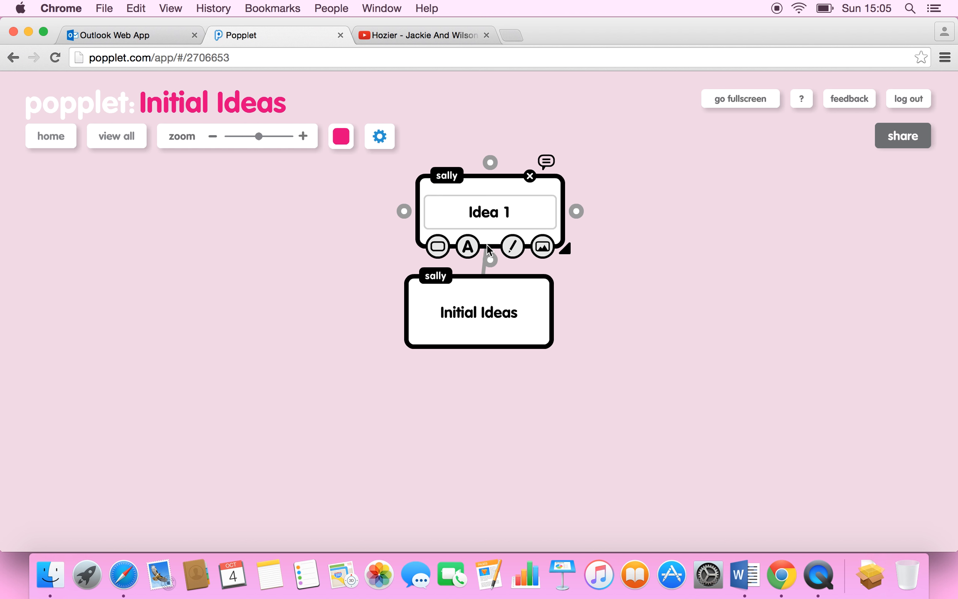
Step: Add the YouTube video "Hozier - Jackie And Wilson" to the board using the URL copied from its open browser page
left_click(543, 247)
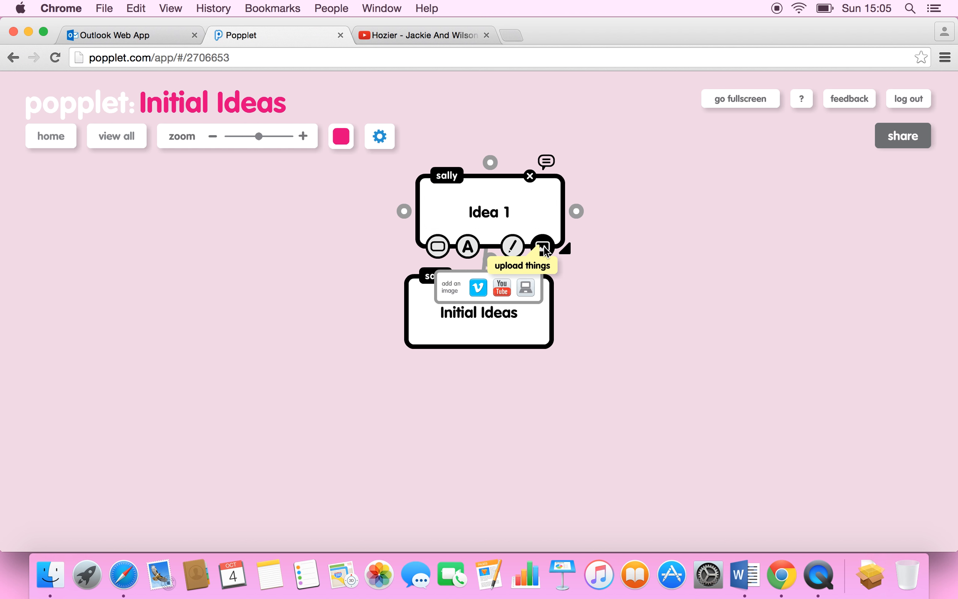
left_click(502, 289)
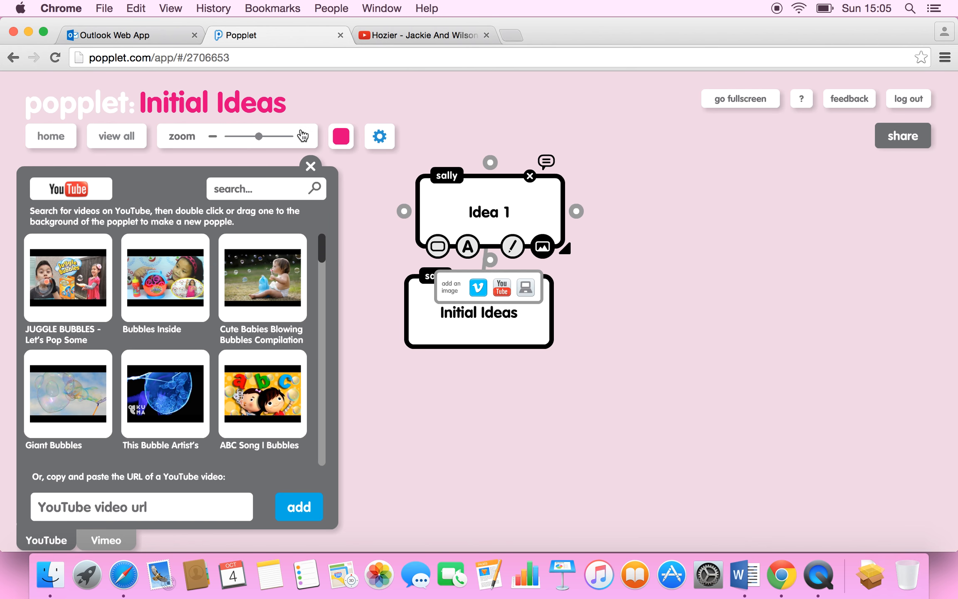
left_click(399, 39)
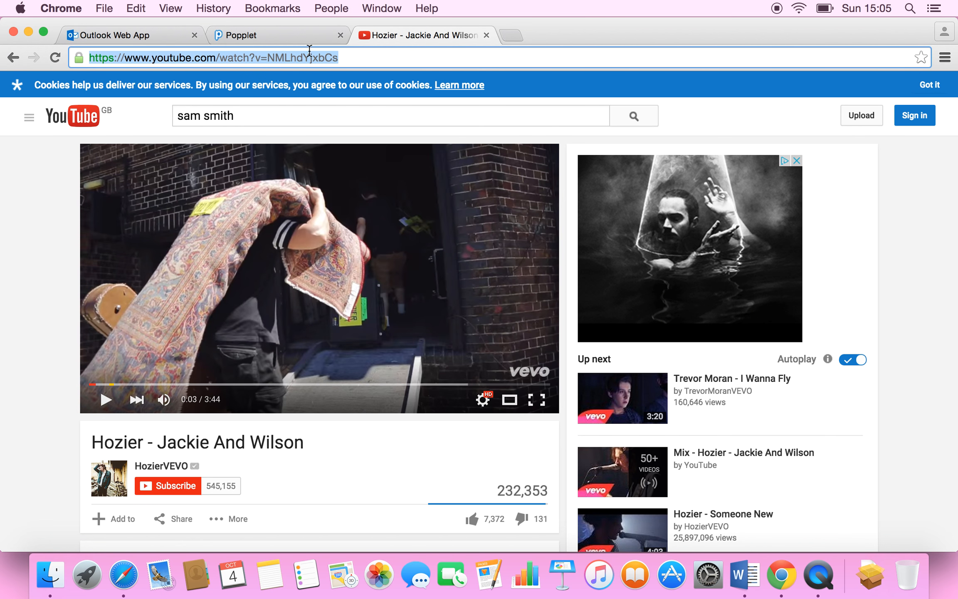
left_click(296, 39)
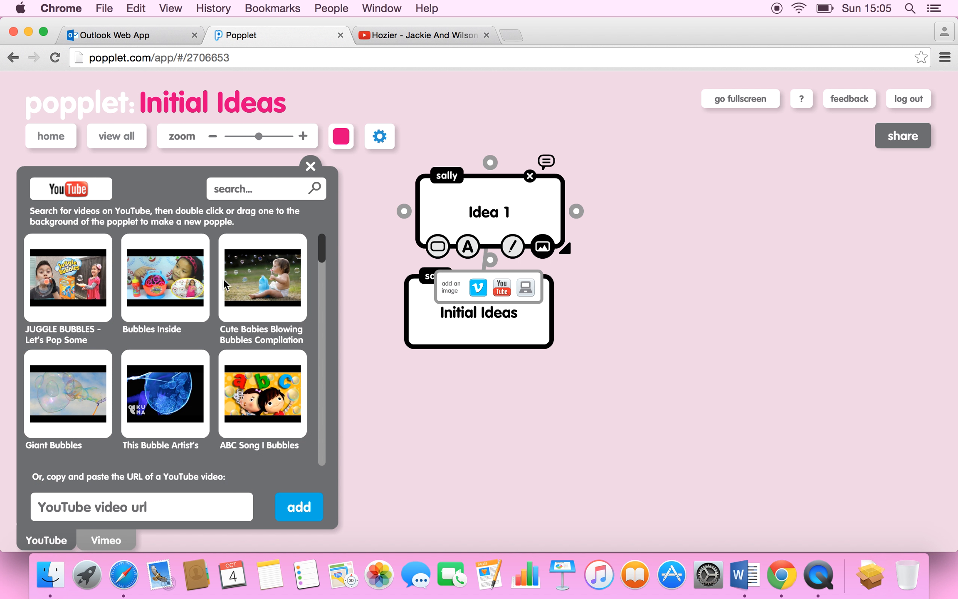
left_click(162, 510)
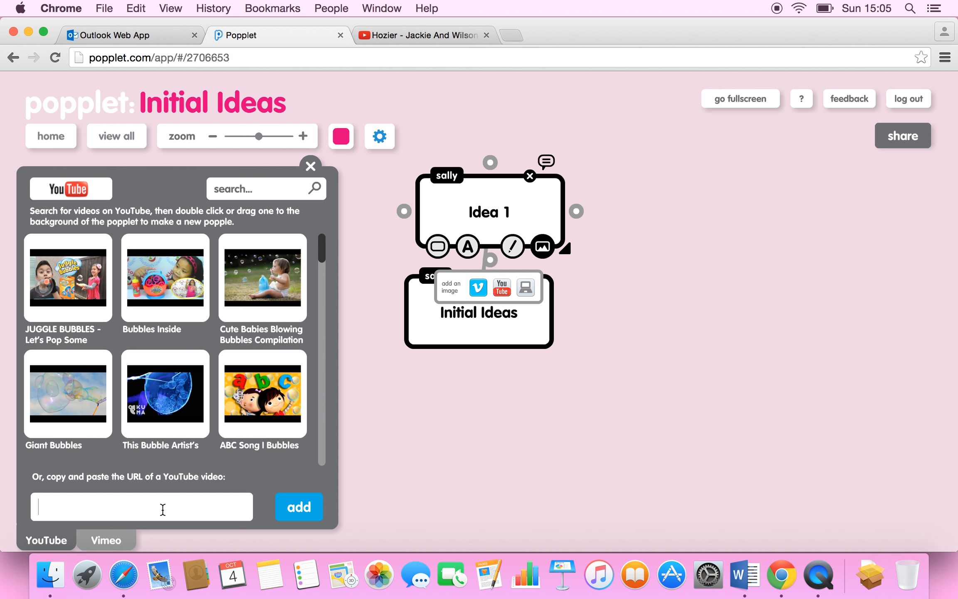
key("super+v")
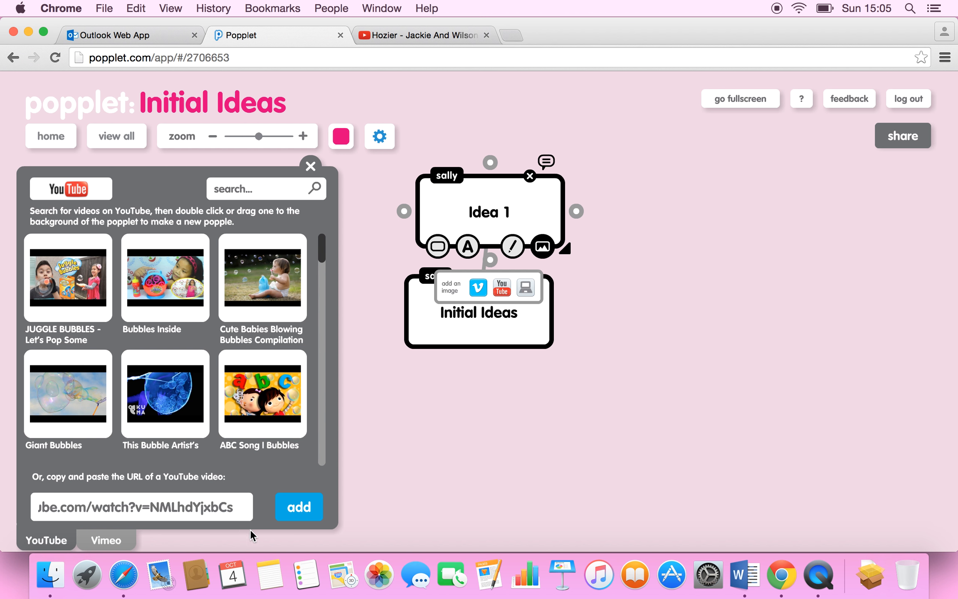
left_click(303, 511)
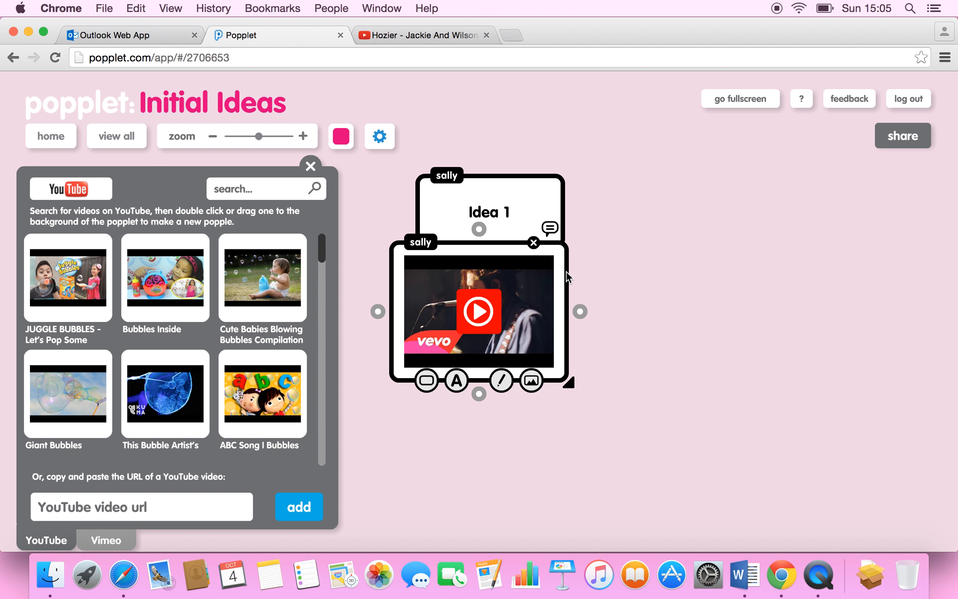
Step: Place the video popple to the right of Idea 1 and link the two popples
left_click_drag(566, 275, 772, 191)
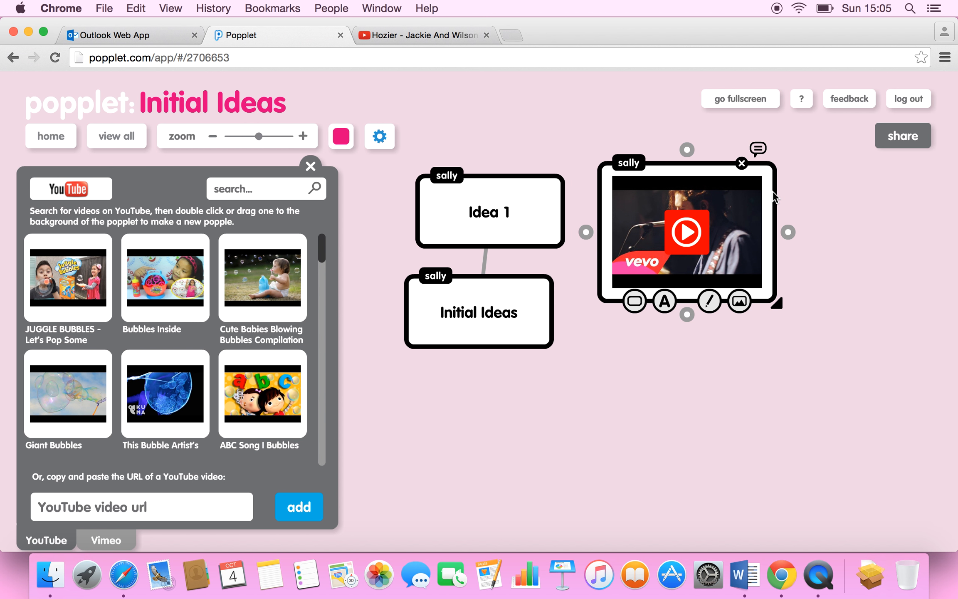
left_click(308, 168)
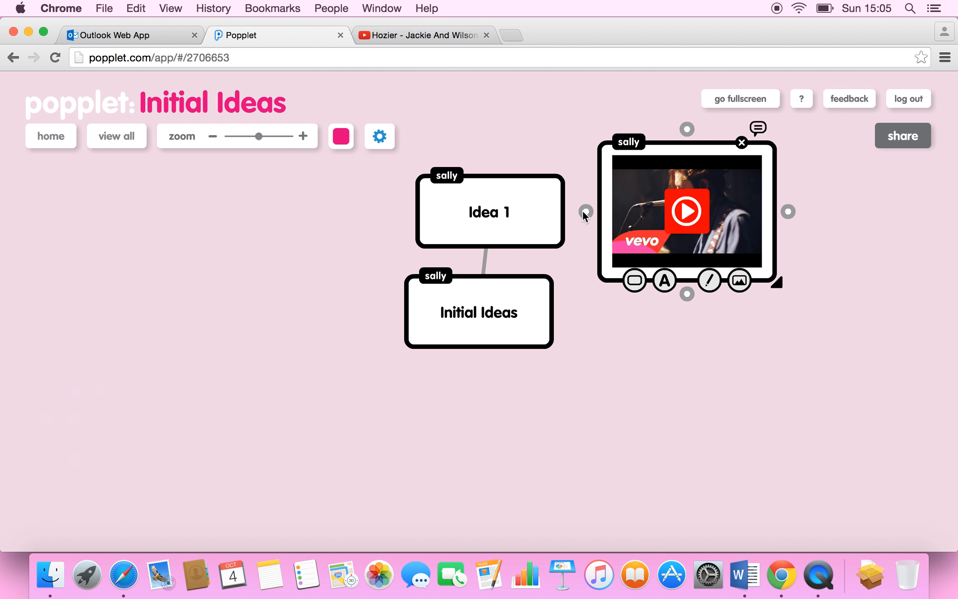
left_click_drag(585, 212, 557, 209)
mouse_move(259, 136)
left_mouse_down()
mouse_move(245, 136)
mouse_move(271, 136)
mouse_move(248, 135)
left_mouse_up()
left_click_drag(384, 246, 428, 249)
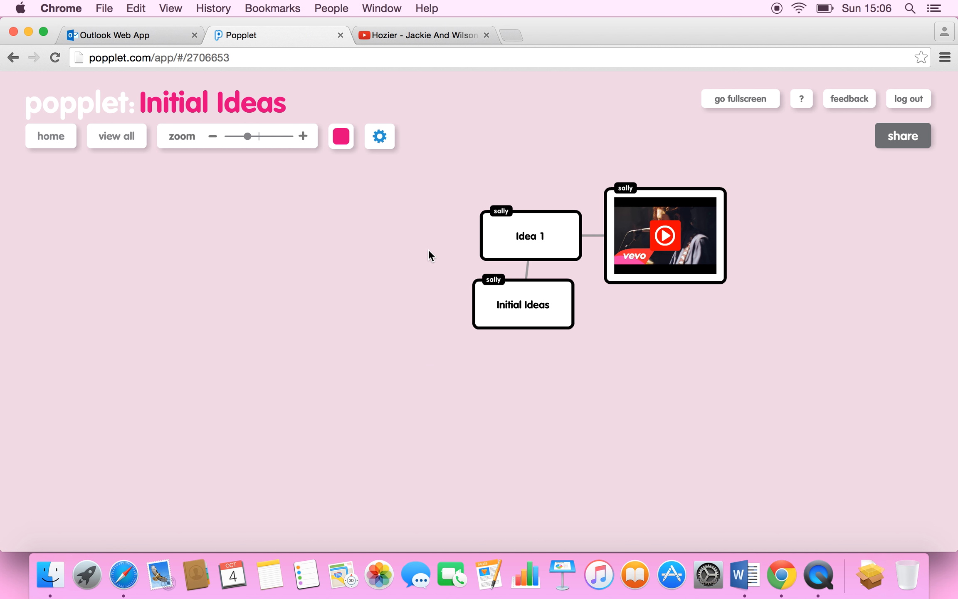
left_click(380, 138)
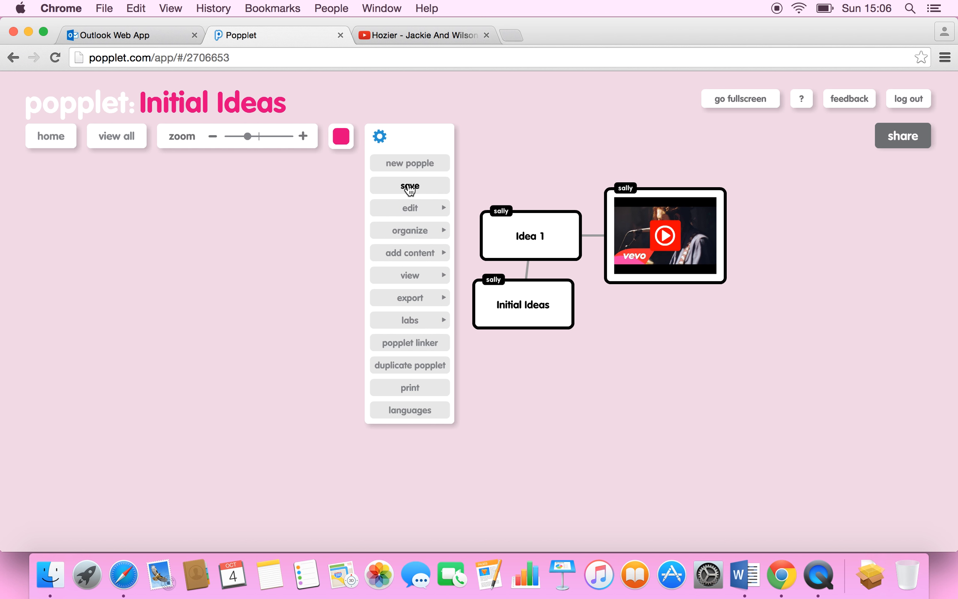
mouse_move(414, 215)
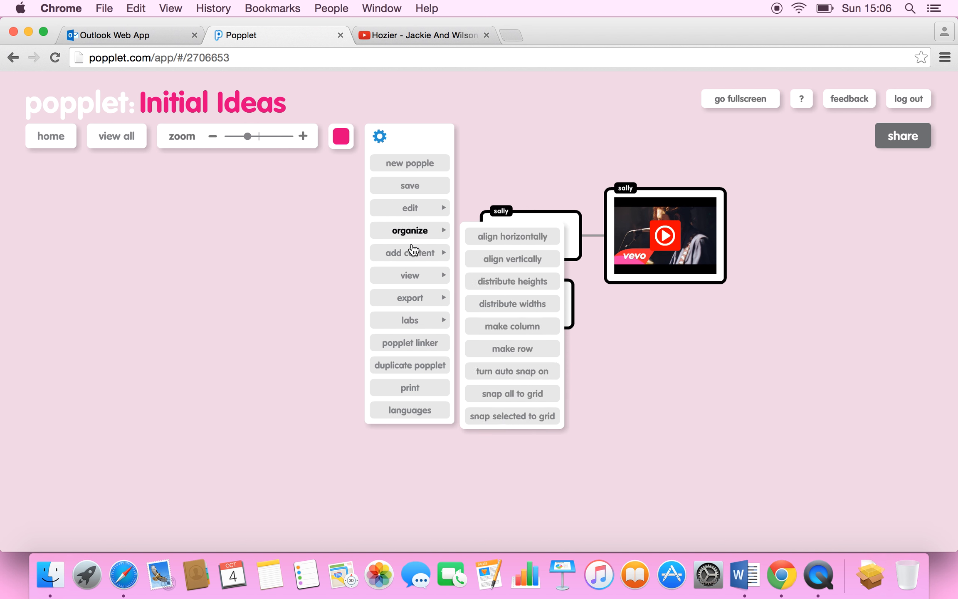
mouse_move(413, 258)
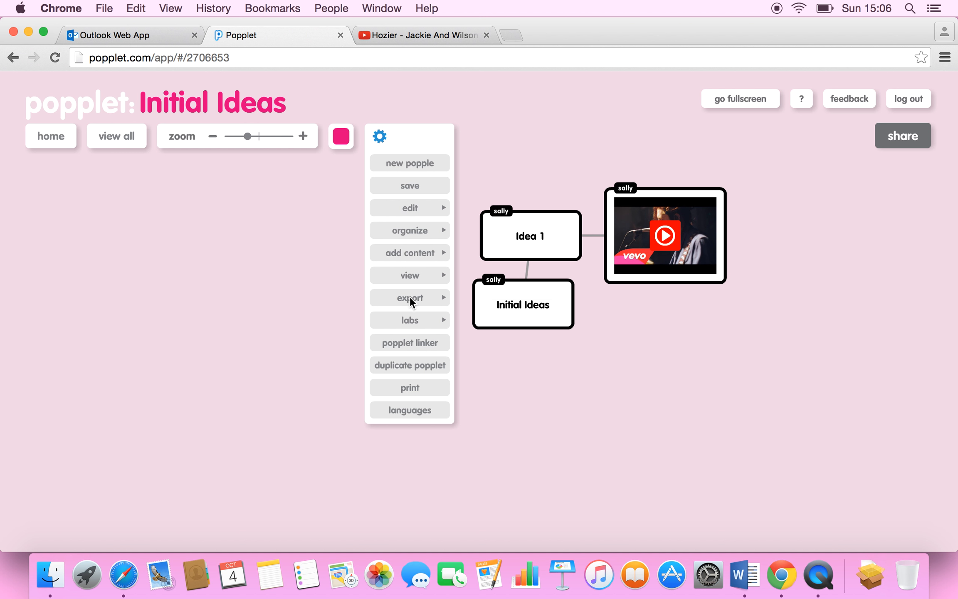
left_click(553, 309)
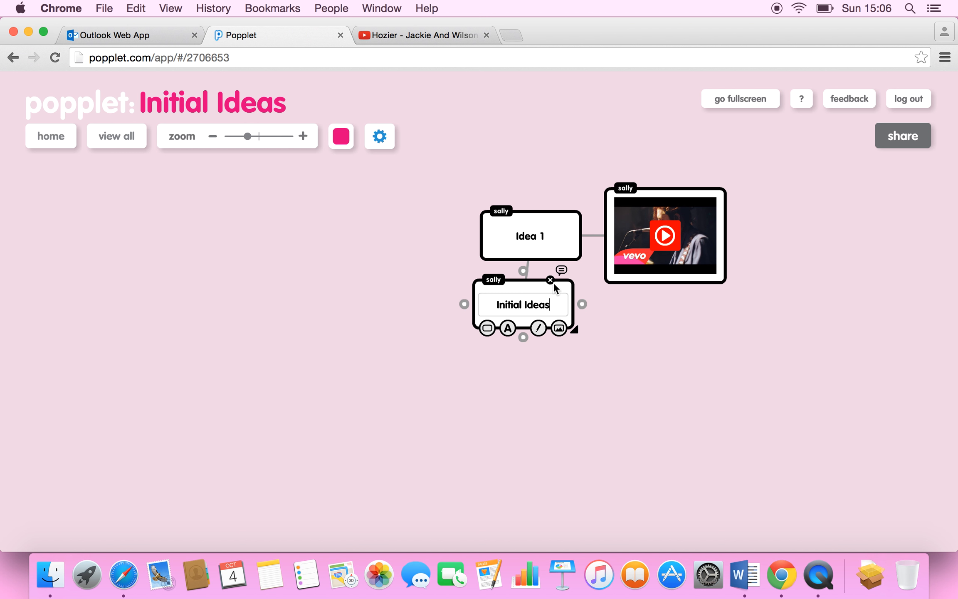
Step: Make the popplet shareable through its embed option and select the embed code
left_click(910, 138)
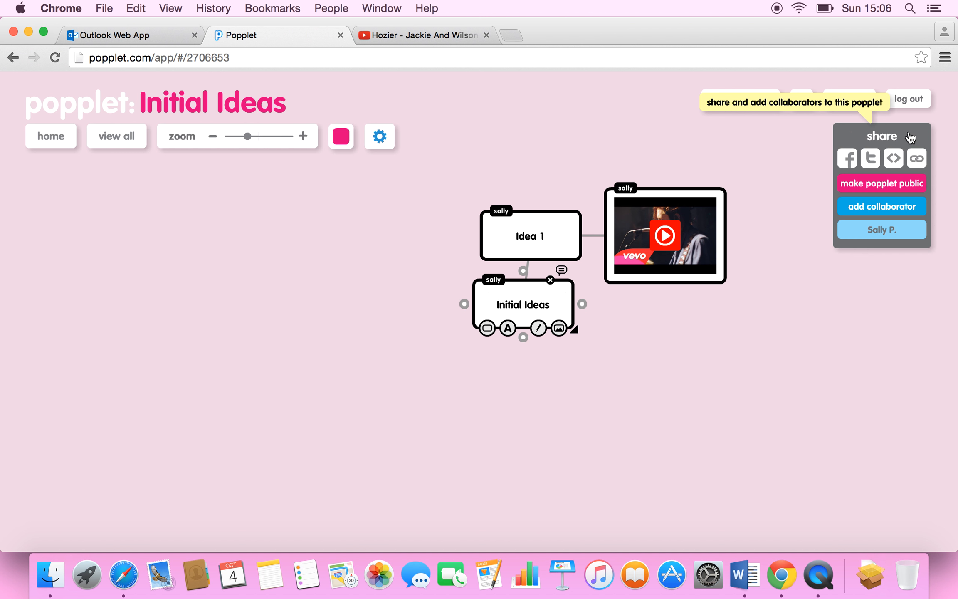
left_click(897, 159)
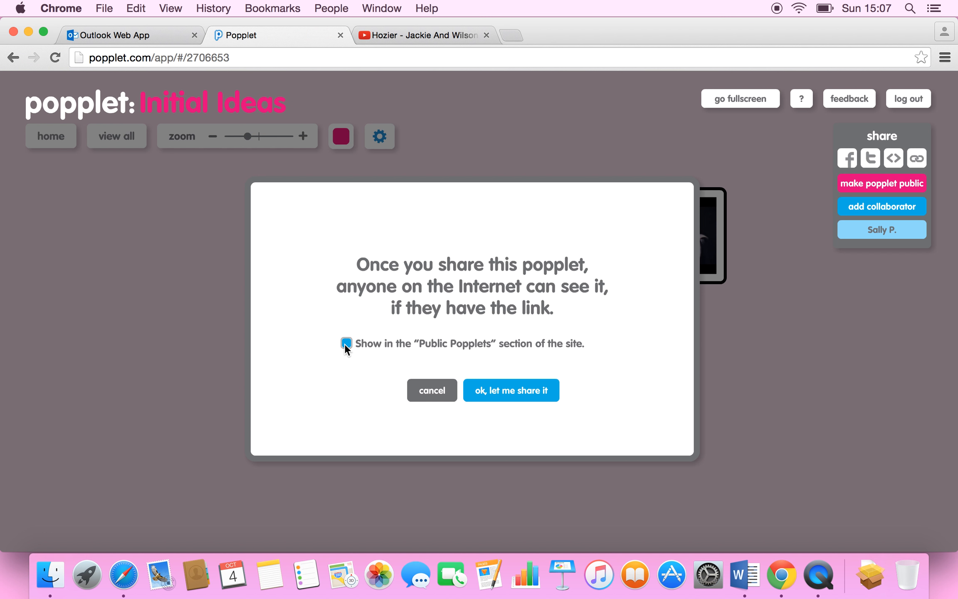
left_click(523, 391)
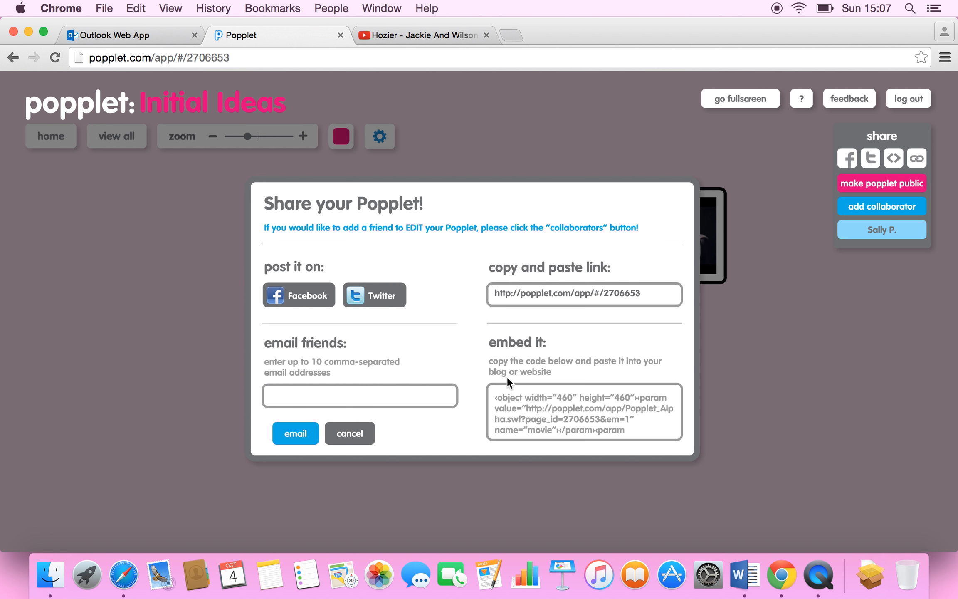
left_click(533, 407)
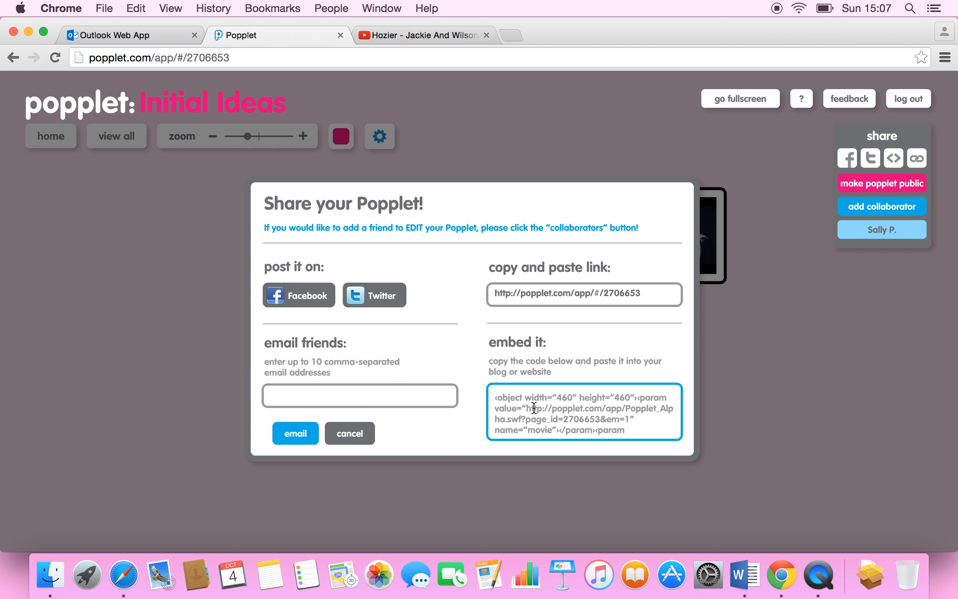